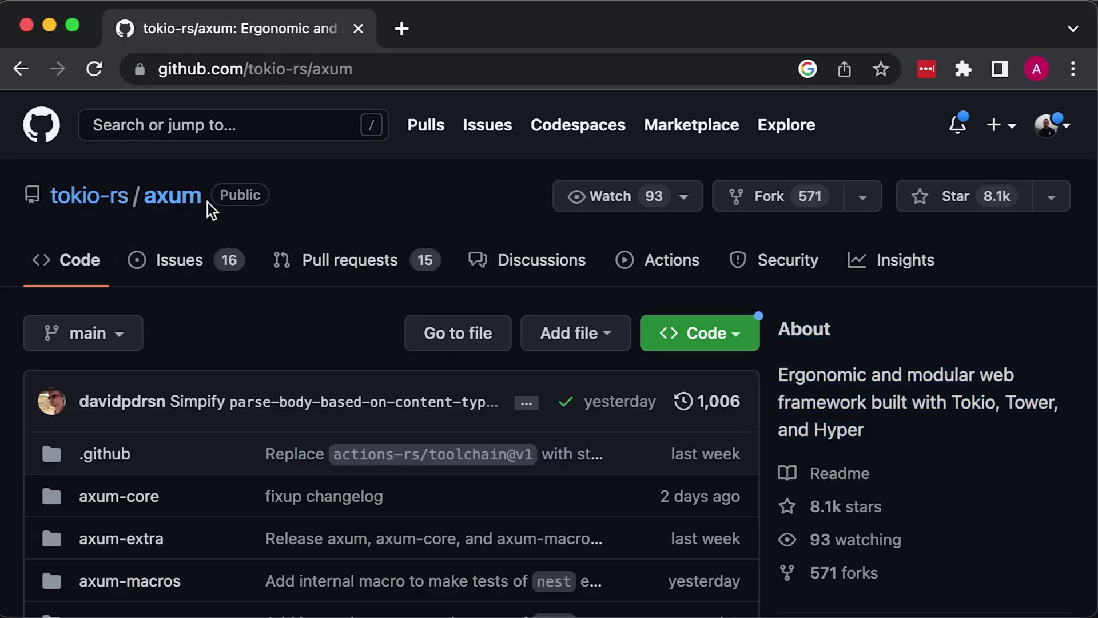
Move from the tokio-rs/axum GitHub repository to the DevOps by Example tutorials repository.
drag(208, 203, 53, 199)
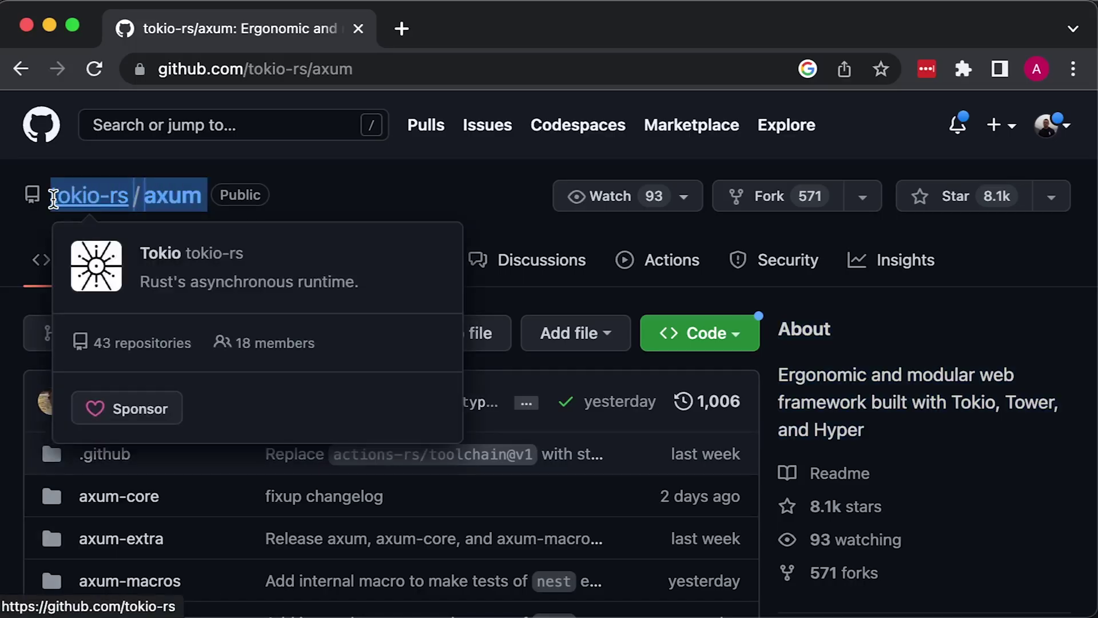
click(389, 203)
drag(779, 363, 865, 430)
scroll(962, 531, down, 3)
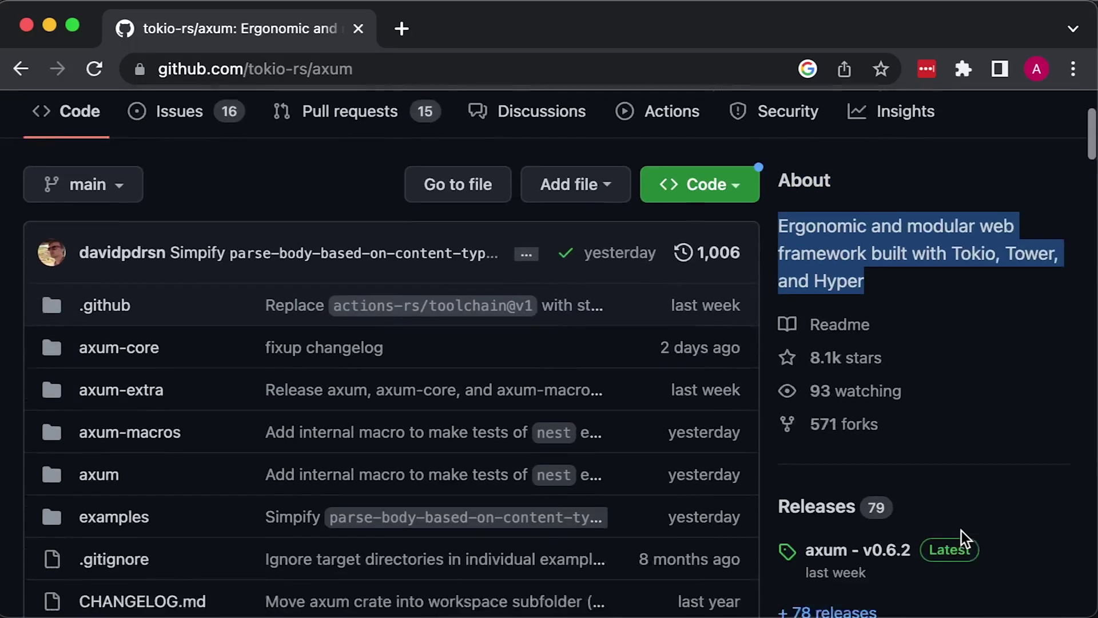
scroll(962, 532, down, 10)
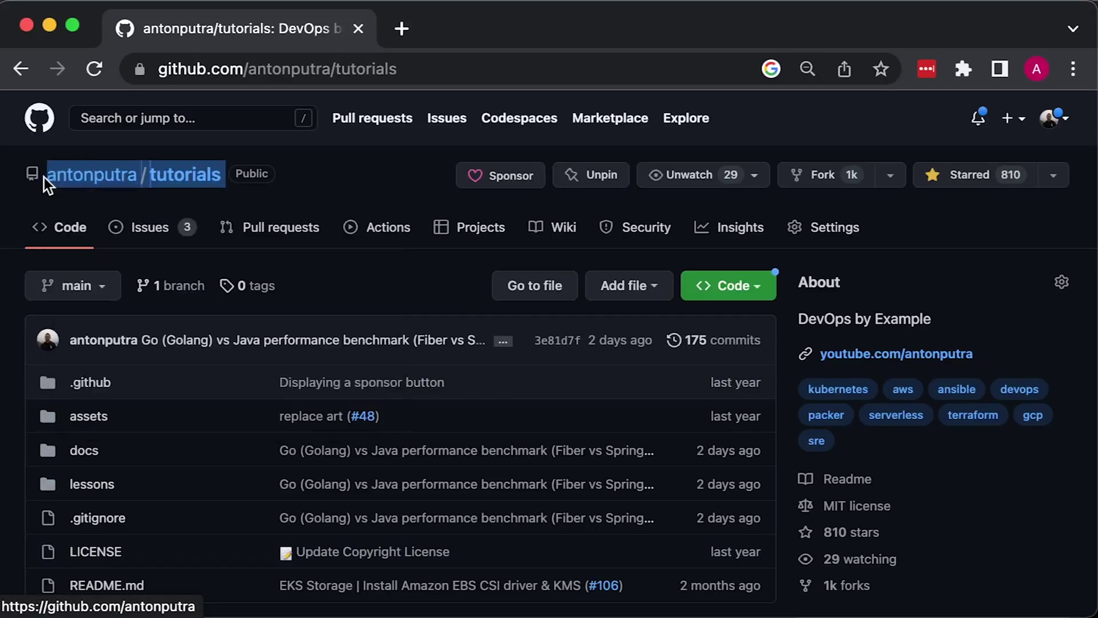
click(347, 181)
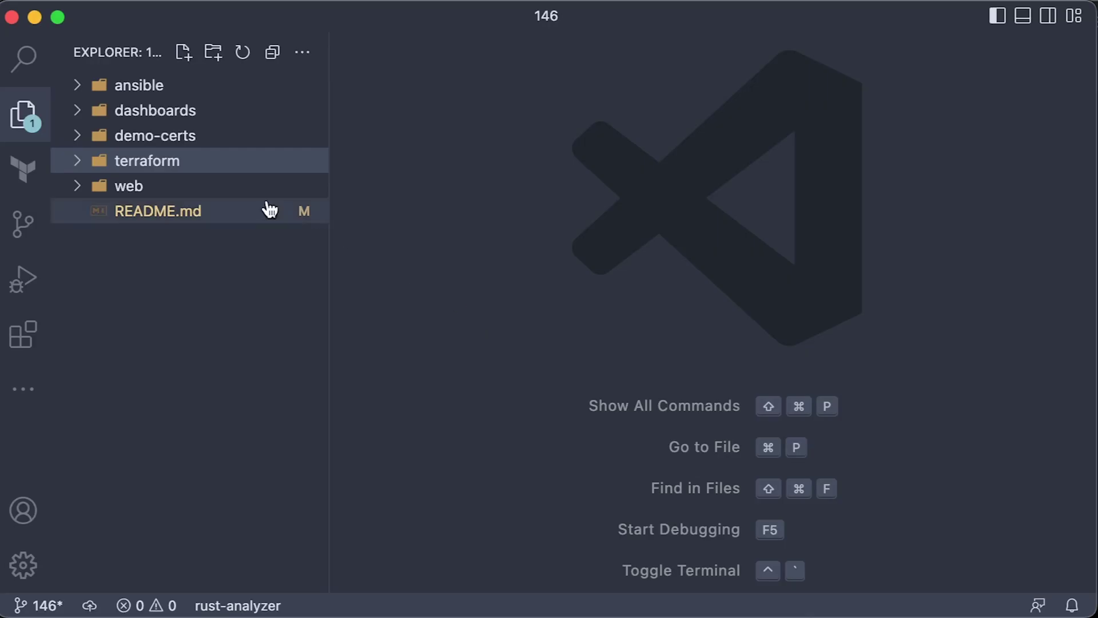
click(175, 161)
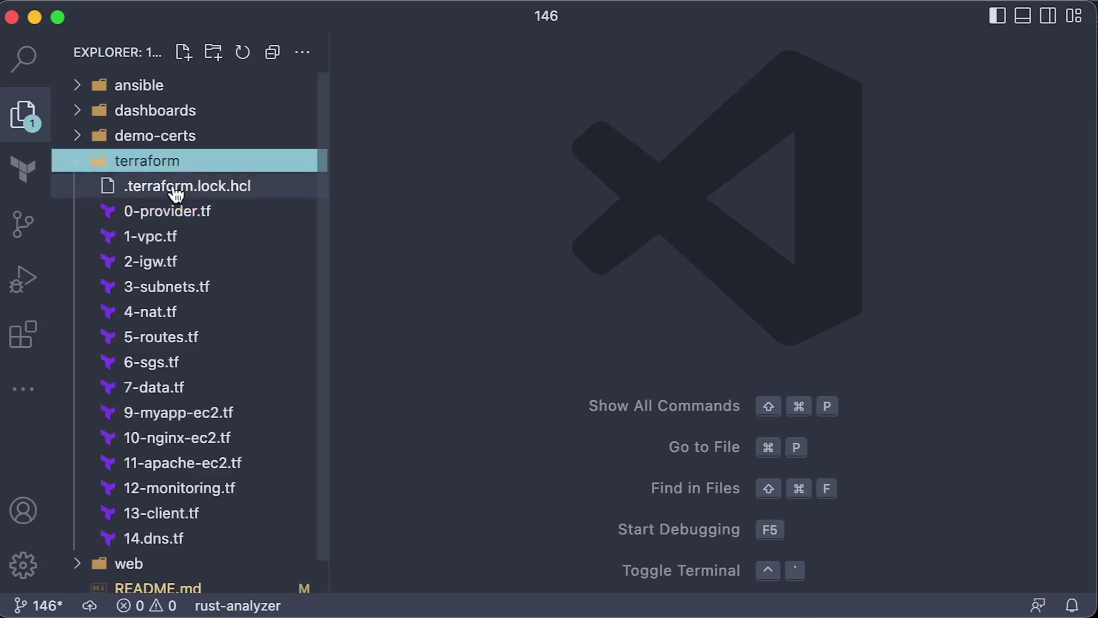
click(211, 488)
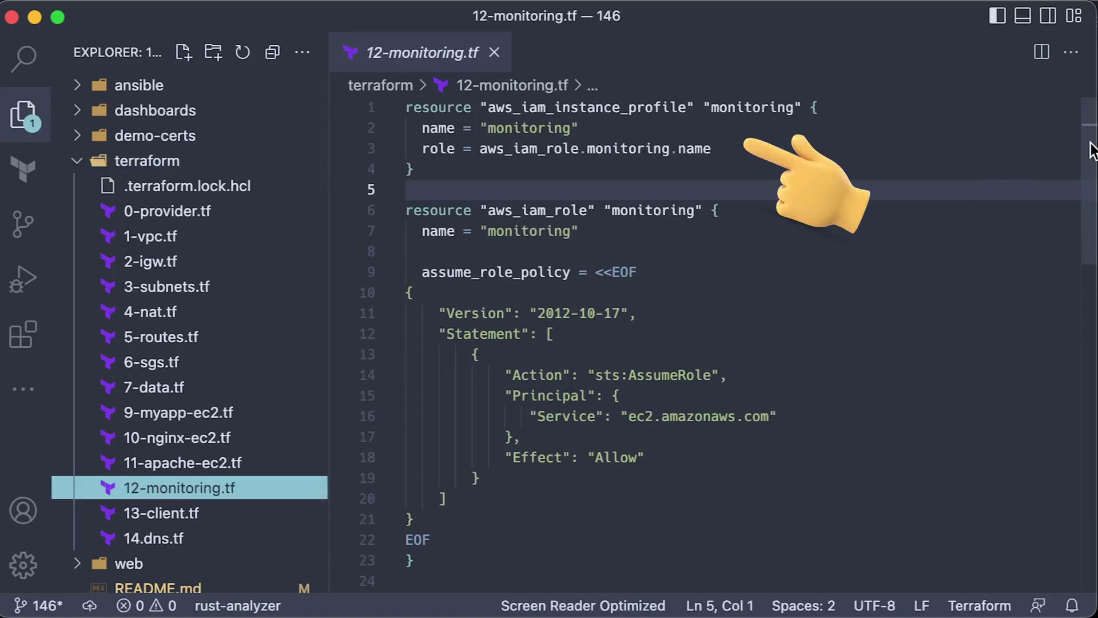
drag(1092, 150, 1078, 315)
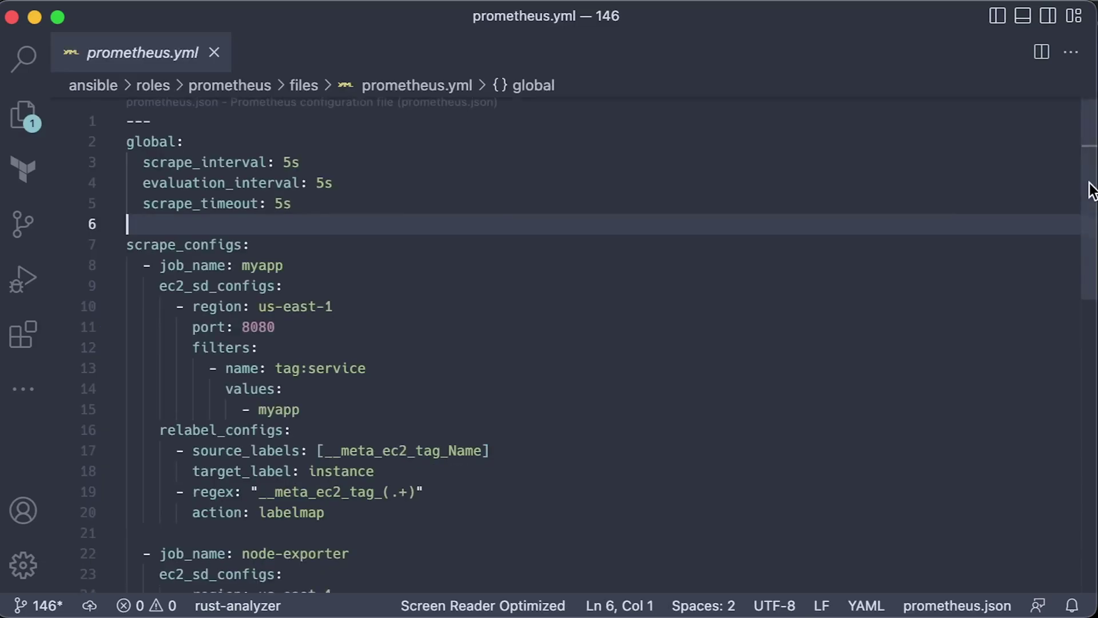
drag(1086, 179, 1077, 239)
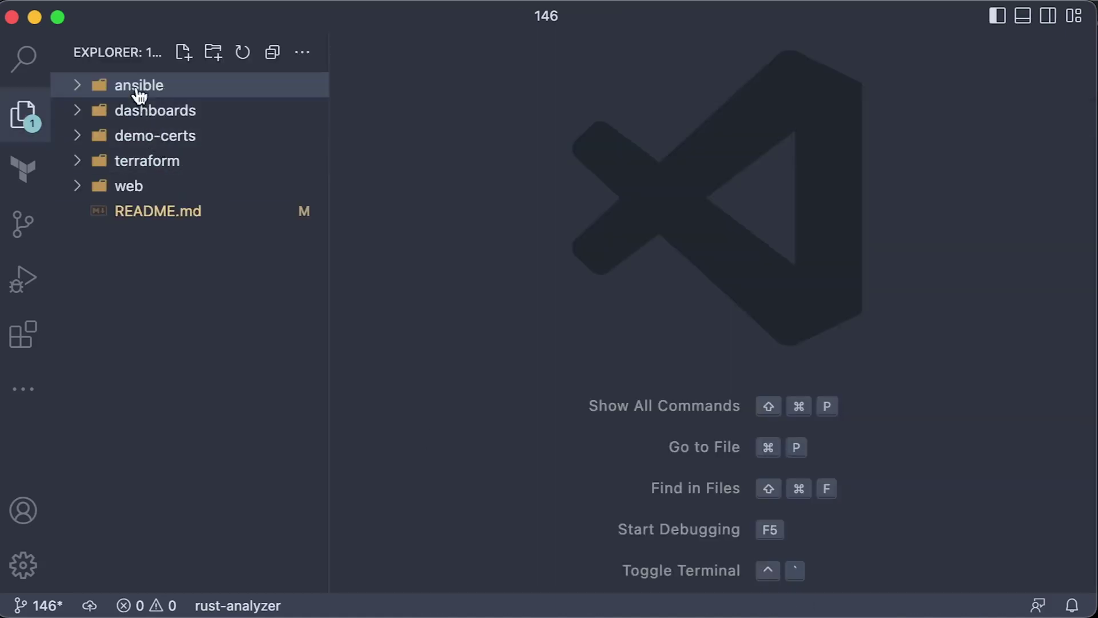
Expand the ansible folder and review aws_ec2.yaml and infra.yaml.
click(138, 87)
click(157, 165)
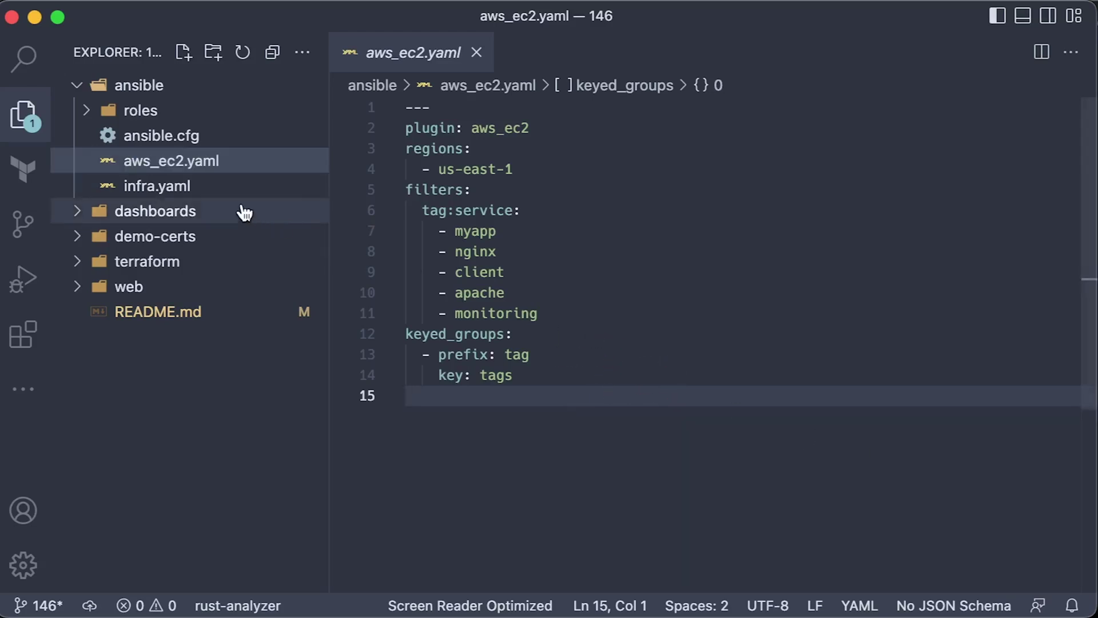
click(200, 192)
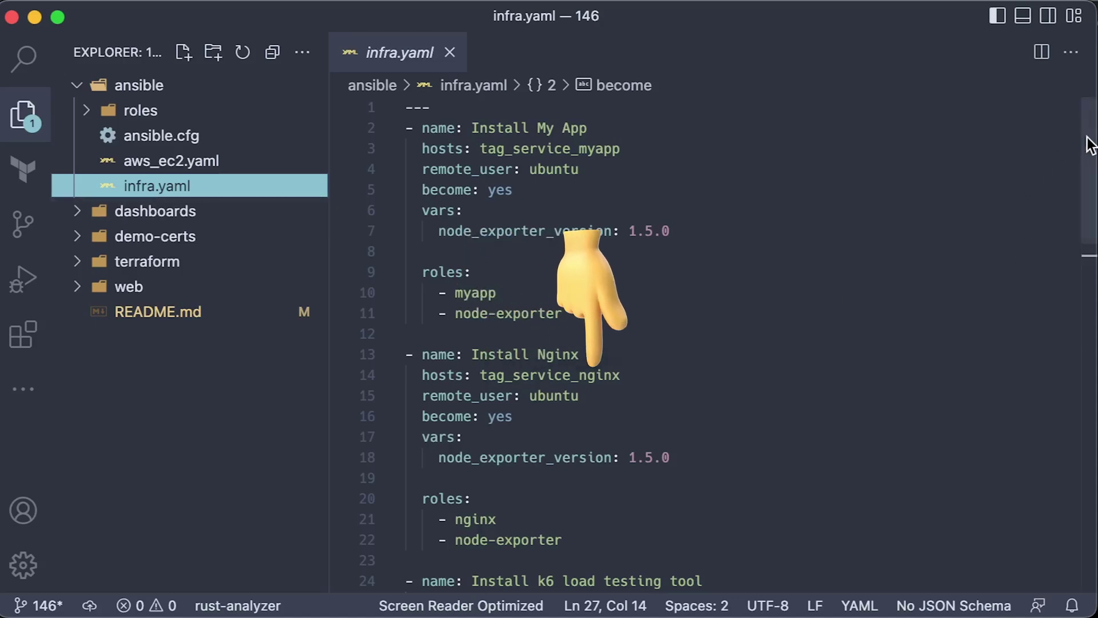
Open the nginx role's default.conf and start a server block.
drag(1087, 143, 1078, 394)
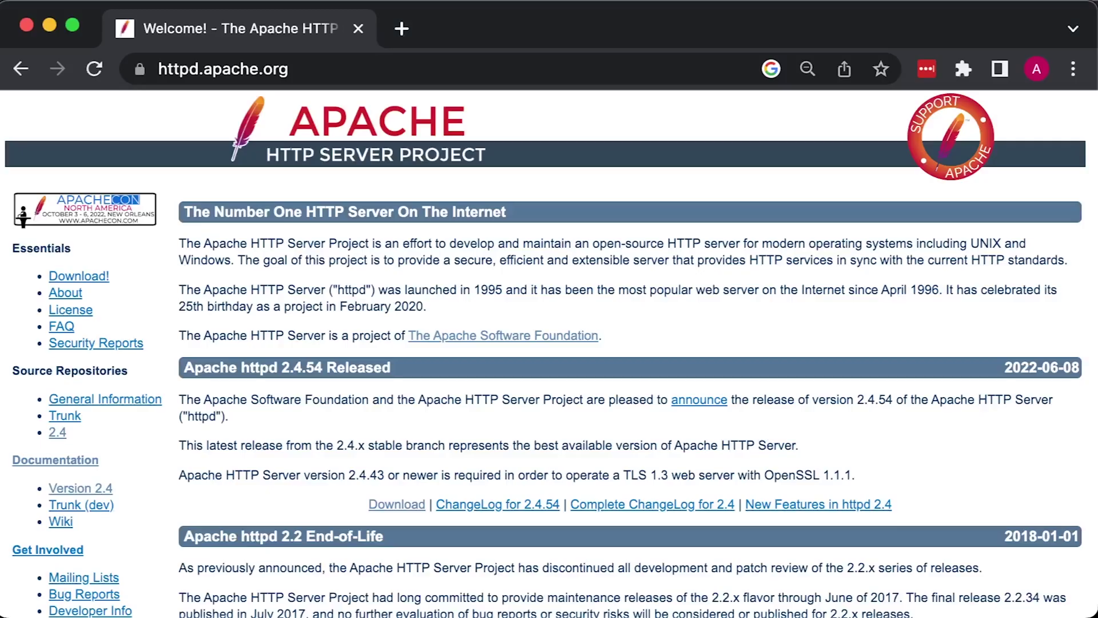
scroll(903, 498, down, 10)
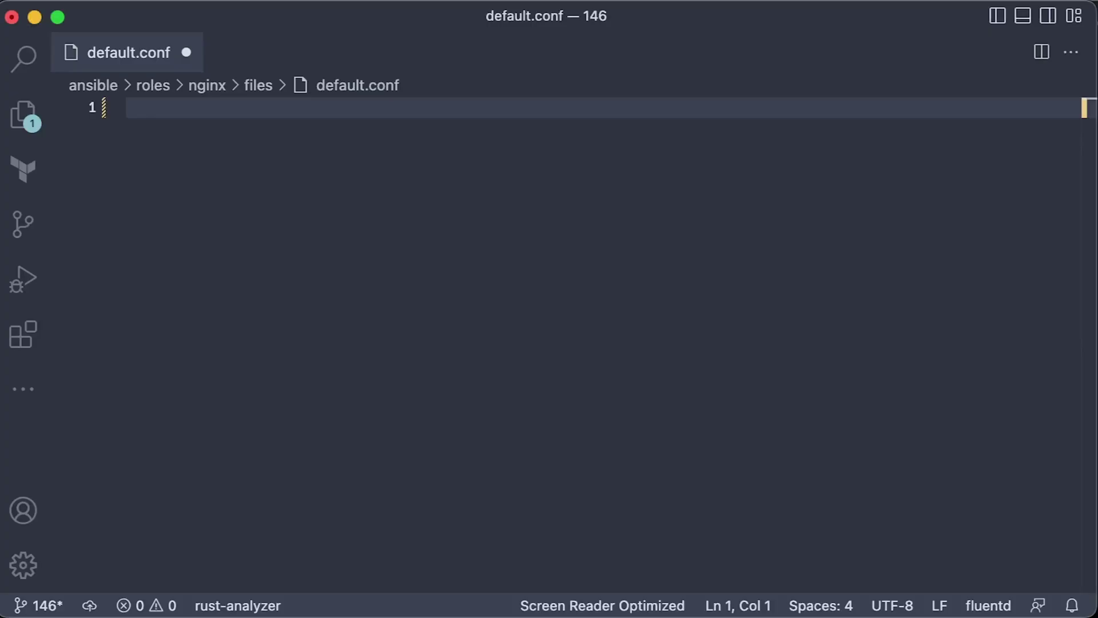
text(server {)
key(Return)
Fill the port 80 server block for api.nginx.antonputra.pvt, proxying / to myapp-000.antonputra.pvt:8080.
text(listen 80;)
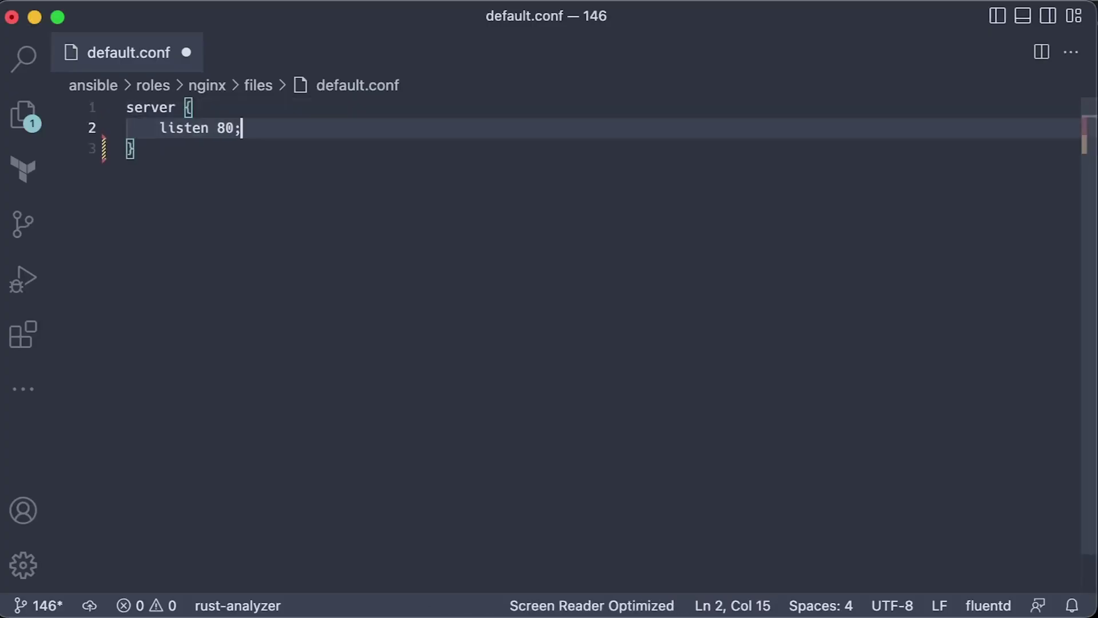
key(Return)
text(server_name api.nginx.antonputra.pvt;)
key(Return)
key(Return)
text(location / {)
key(Return)
text(proxy_pass http://myapp-000.antonputra.pvt:8080/;)
key(Down)
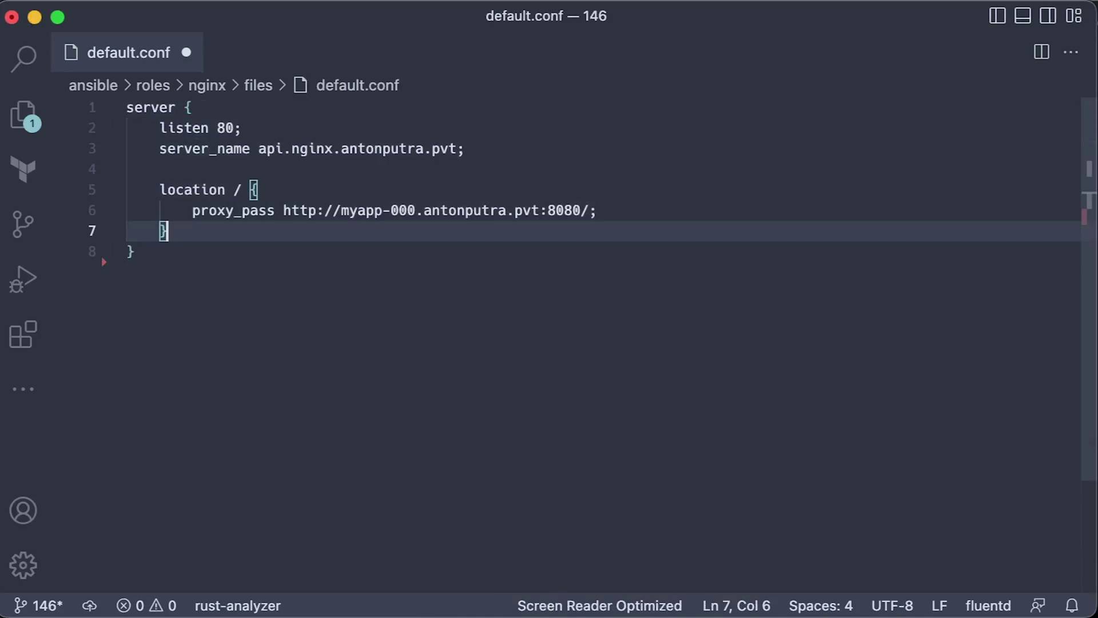
Add a 443 ssl http2 server block with the api-nginx-antonputra-pvt certificate and key paths.
key(Down)
key(Return)
key(Return)
text(server {)
key(Return)
text(listen 443 ssl http2;)
key(Return)
text(server_name api.nginx.antonputra.pvt;)
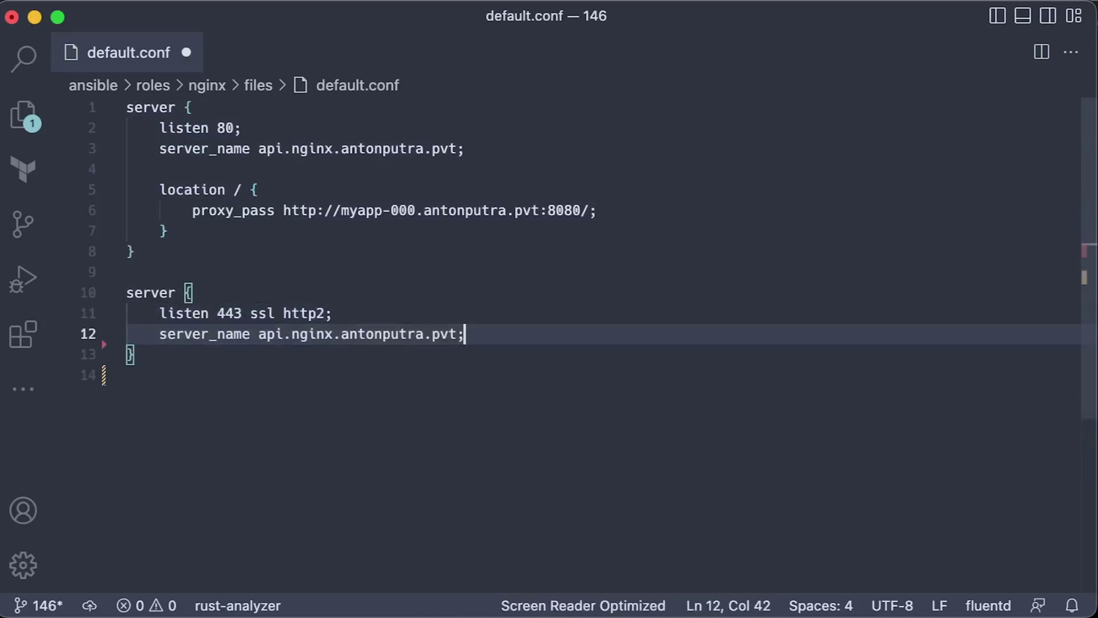
key(Return)
key(Return)
text(ssl_certificate /etc/ssl/certs/api-nginx-antonputra-pvt.pem;)
key(Return)
text(ssl_certificate_key /etc/ssl/private/api-nginx-antonputra-pvt-key.pem;)
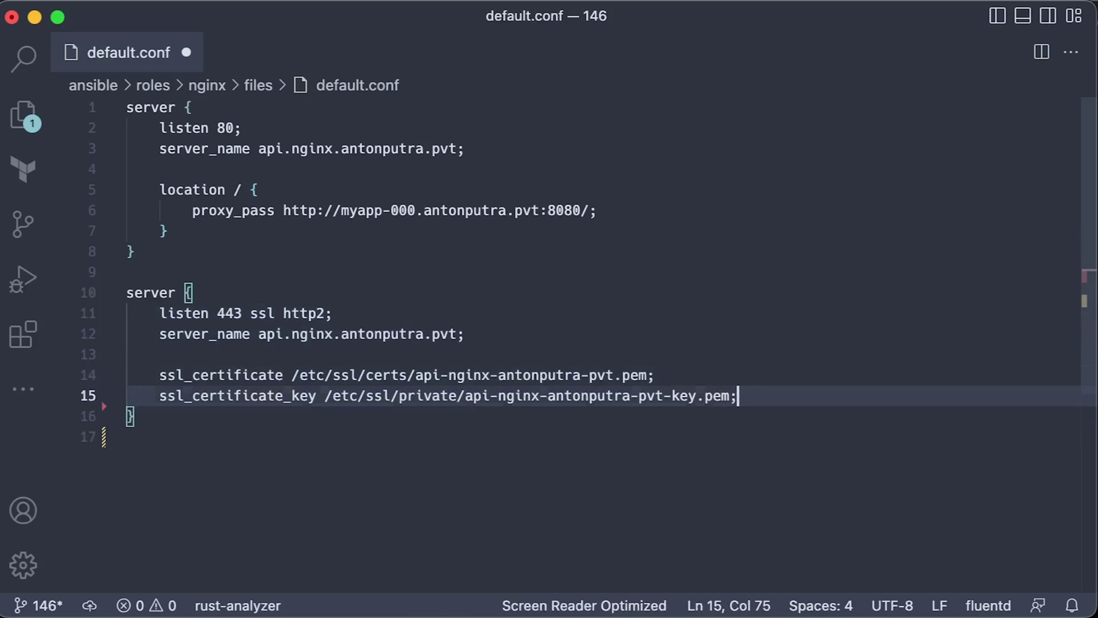
Paste the location/proxy_pass block into the HTTPS server and save default.conf.
text(location / {         proxy_pass http://myapp-000.antonputra.pvt:8080/;     })
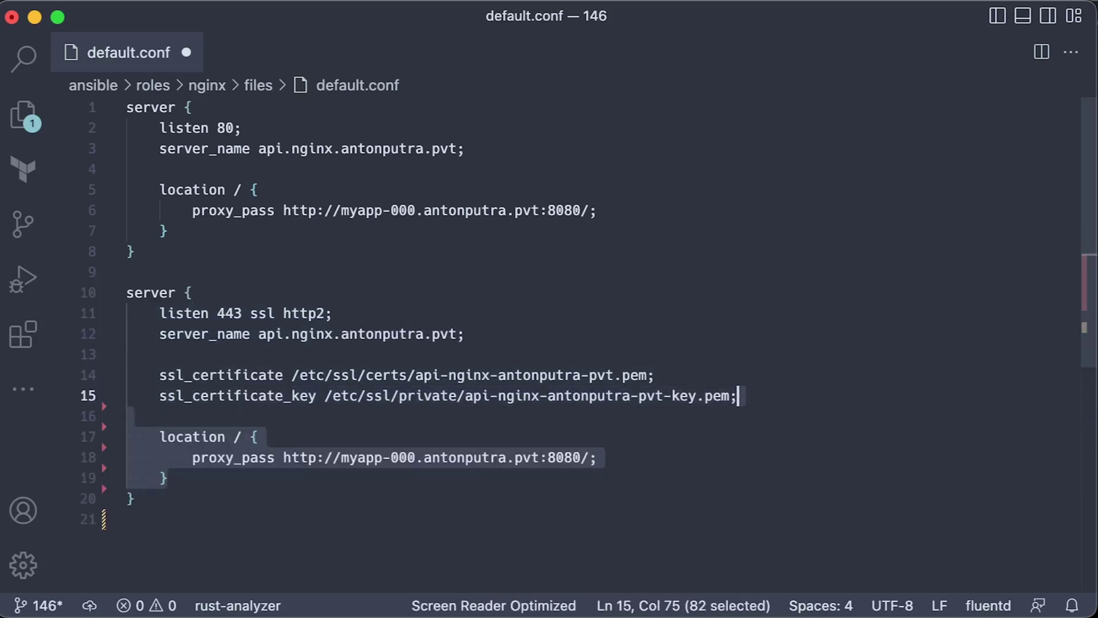
key(Right)
key(Down)
key(Down)
key(super+s)
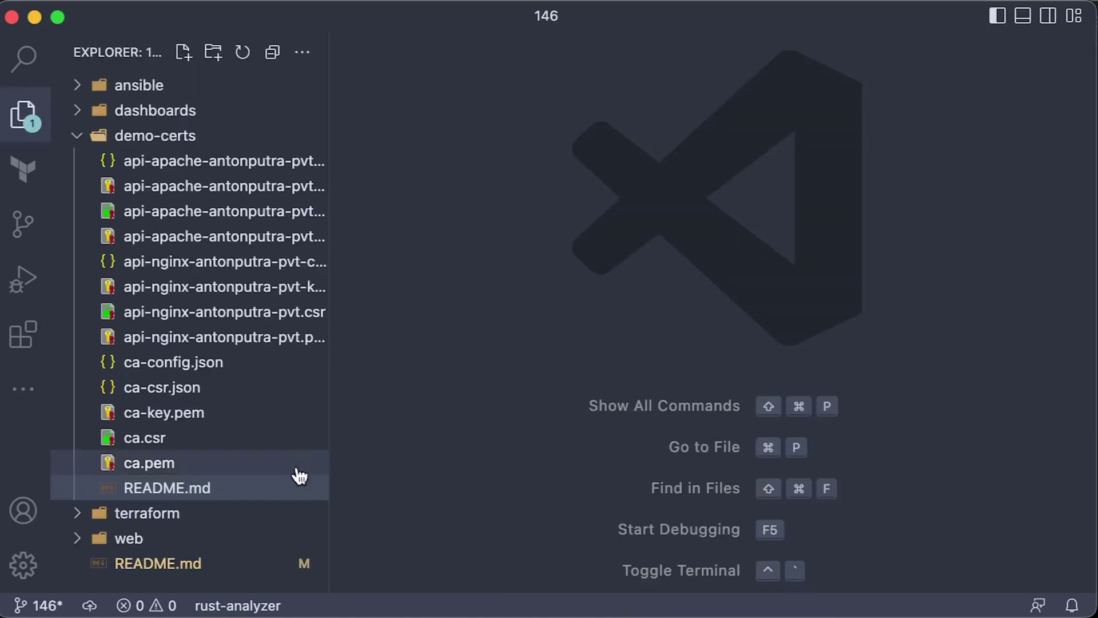
Review the demo-certs README and highlight the Copy CA and Update trusted ca tasks.
click(191, 488)
click(440, 389)
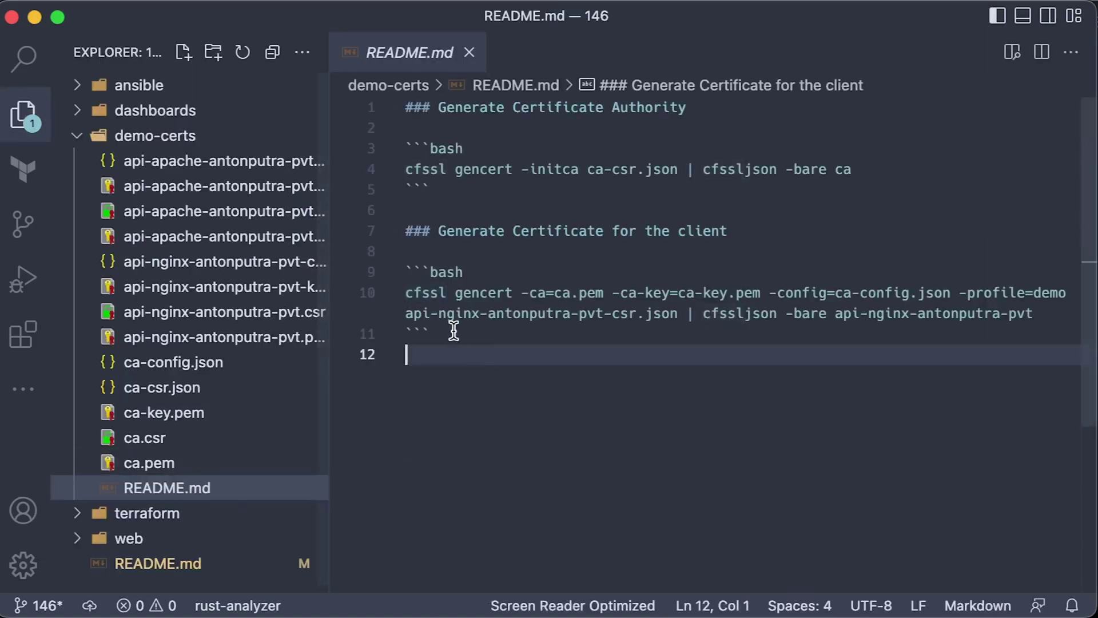
shift+click(372, 107)
click(485, 371)
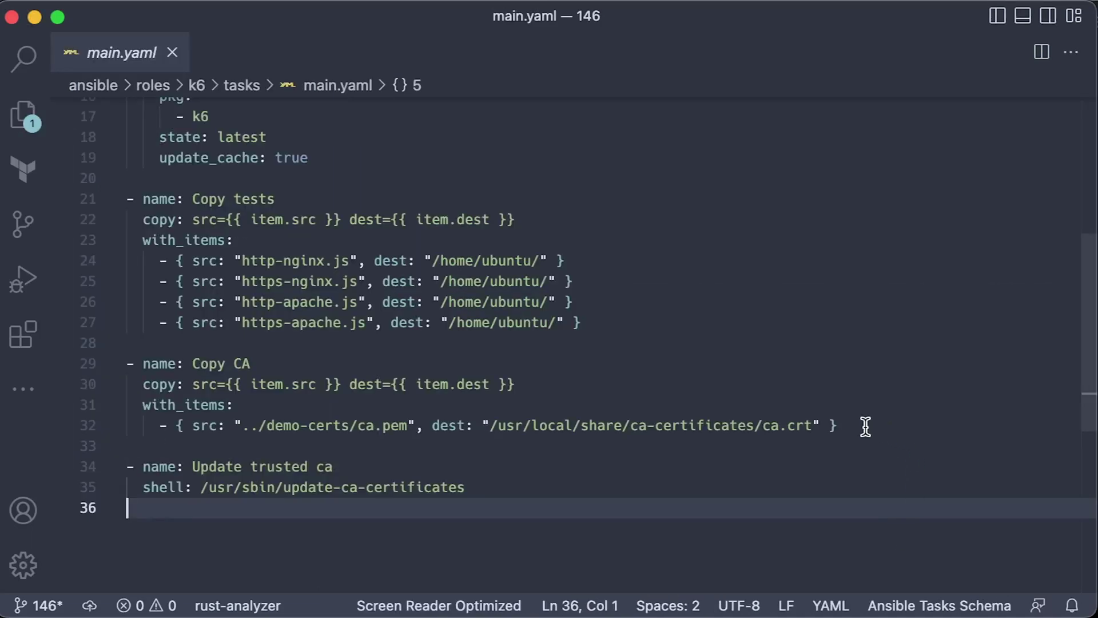
drag(866, 427, 86, 362)
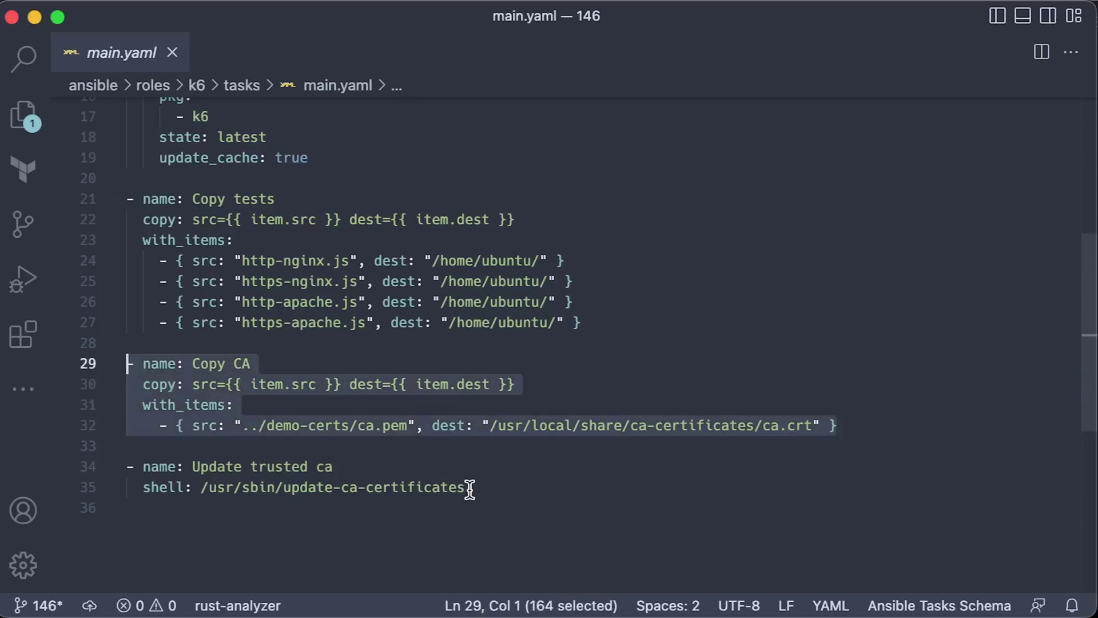
drag(469, 489, 73, 459)
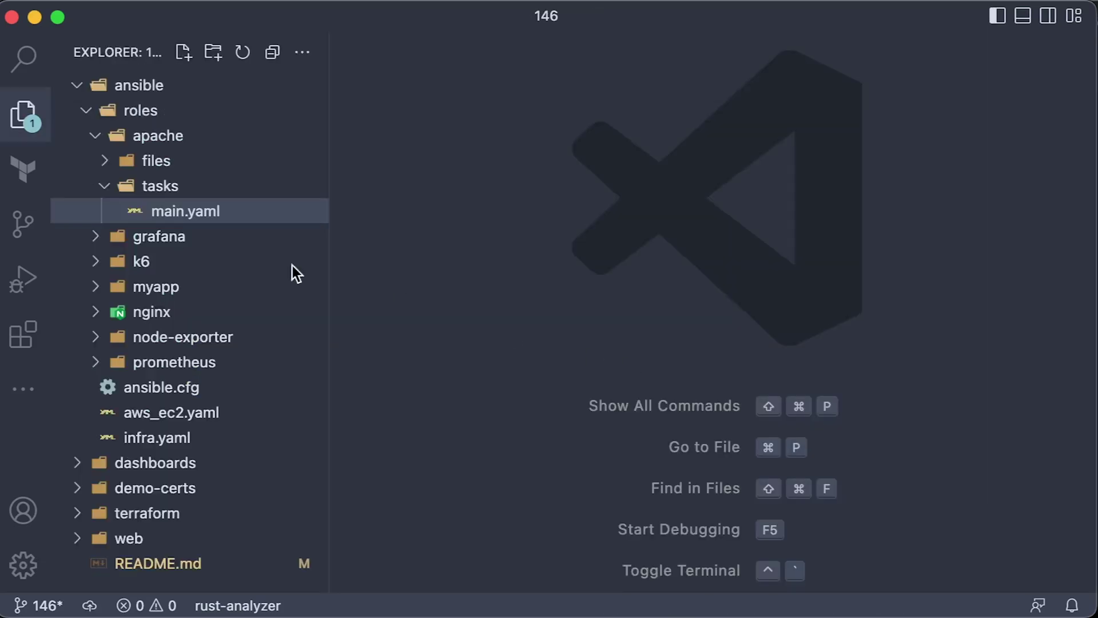
Give the port 80 virtual host ServerName api.apache.antonputra.pvt and a ProxyPass balancer block.
click(163, 215)
drag(621, 478, 400, 167)
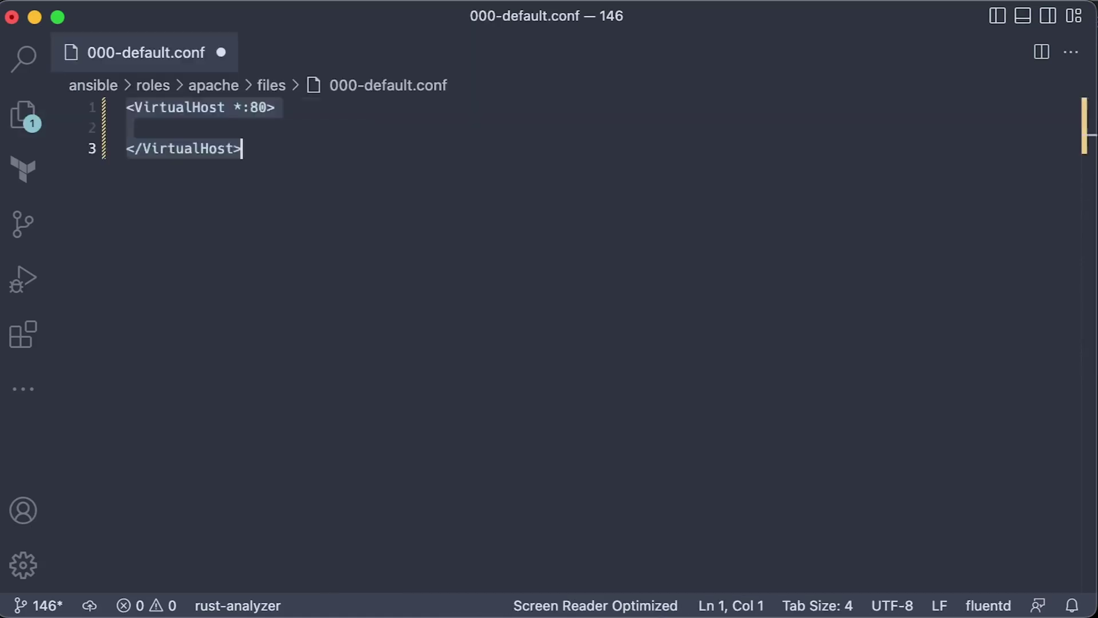
text(ServerName api.apache.antonputra.pvt)
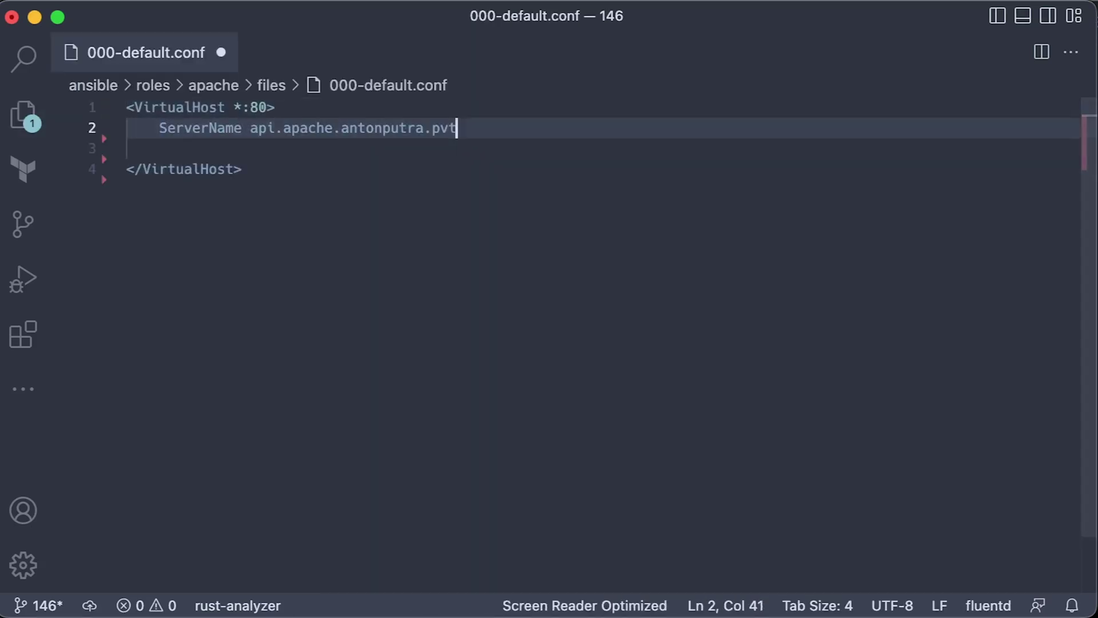
text(ProxyPass / balancer://myapp/)
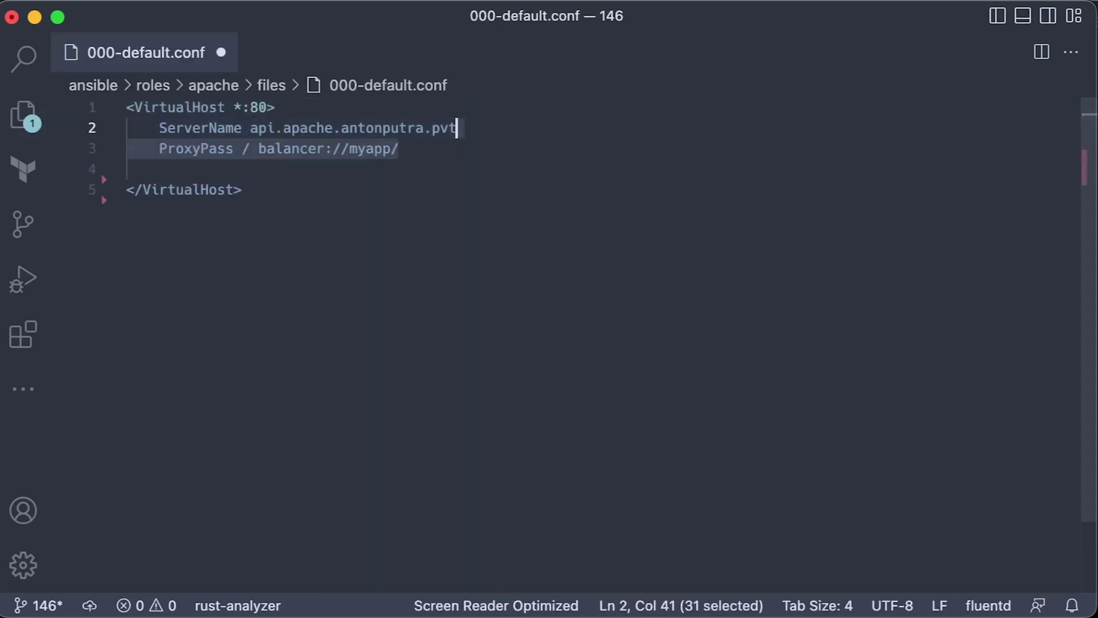
key(Right)
text(<Proxy balancer://myapp>     BalancerMember http://myapp-000.antonputra.pvt:8080 </Proxy>)
key(Right)
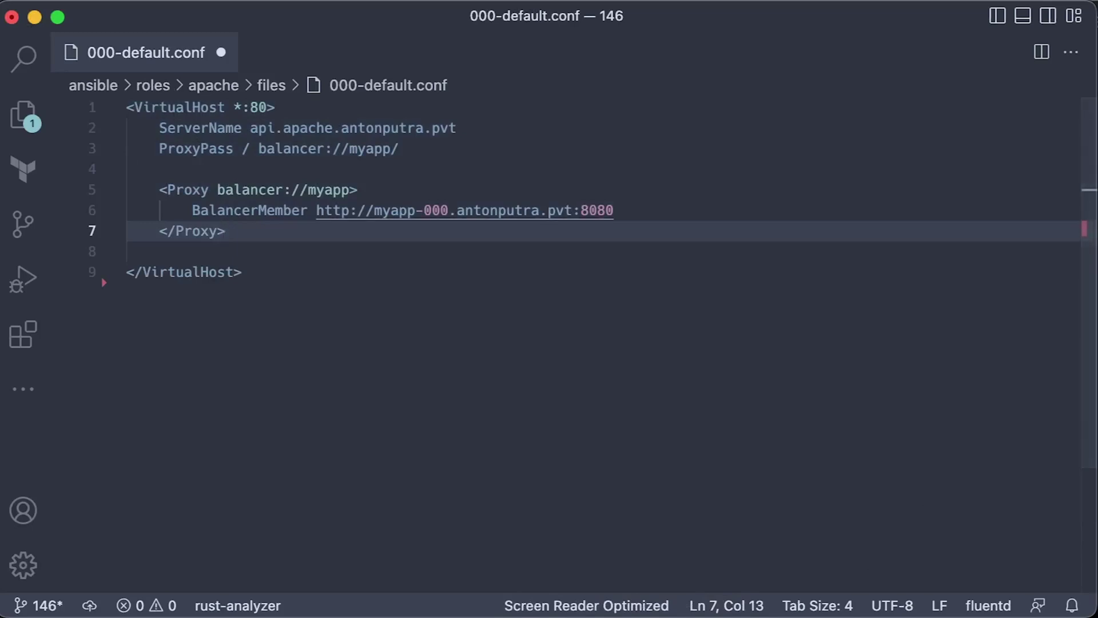
Add a *:443 virtual host with the ServerName line and SSLEngine On.
key(Down)
key(Down)
key(End)
text(<VirtualHost *:443> </VirtualHost>)
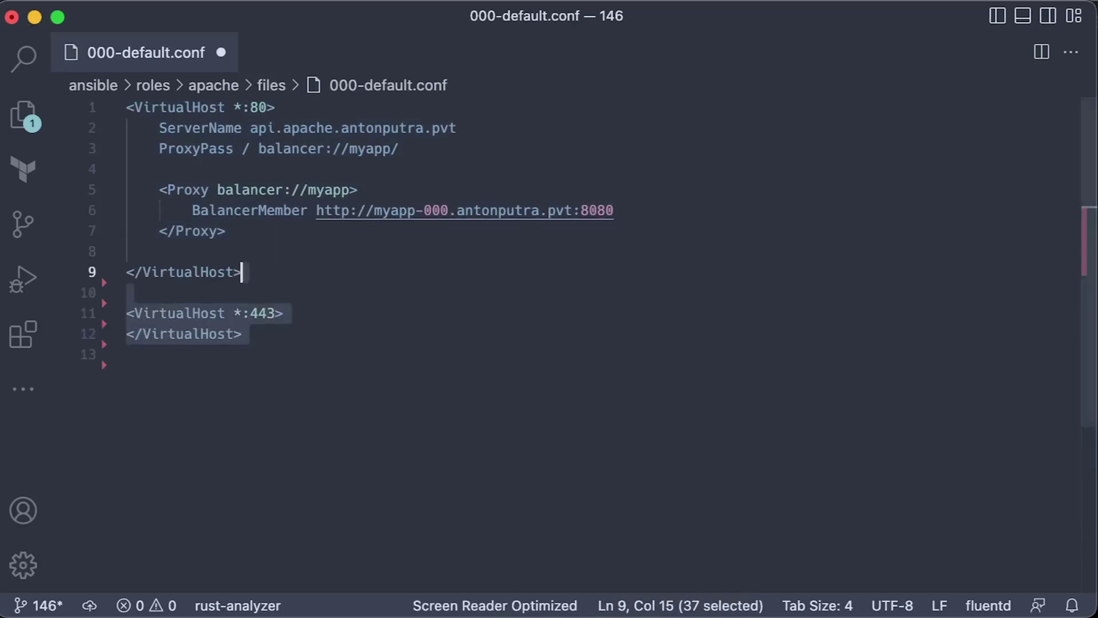
key(Right)
text(ServerName api.apache.antonputra.pvt)
key(Right)
key(Return)
text(SSLEngine On)
Add HTTP/2 Protocols, SSL certificate paths and the secure balancer proxy block, then save.
text(Protocols h2 http/1.1)
key(Right)
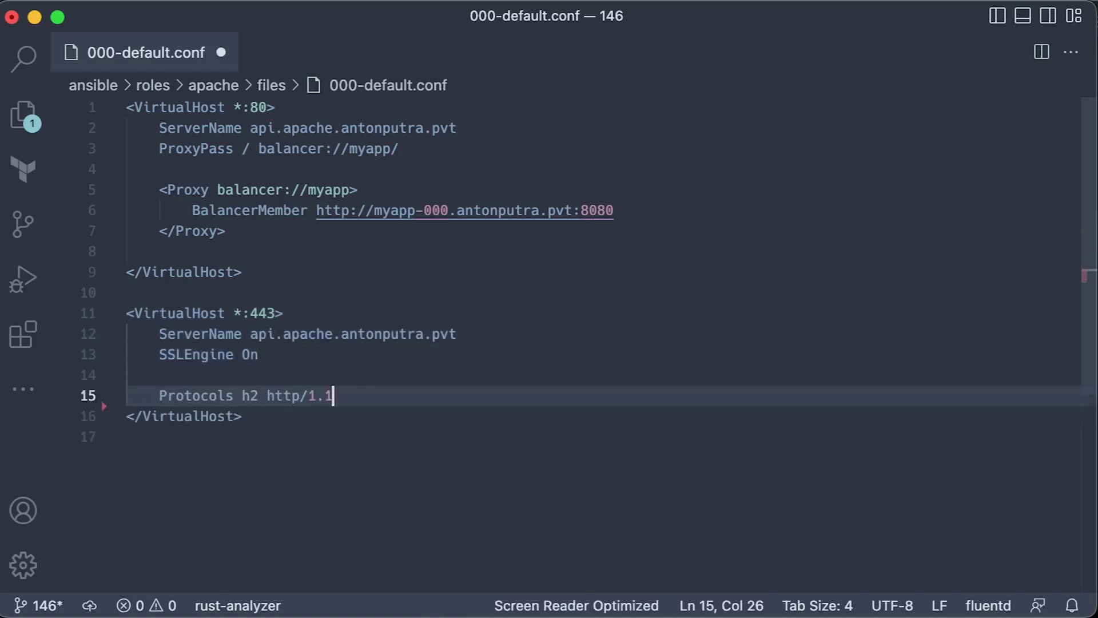
text(SSLCertificateFile "/etc/ssl/certs/api-apache-antonputra-pvt.pem")
key(Right)
text(SSLCertificateKeyFile "/etc/ssl/private/api-apache-antonputra-pvt-key.pem")
key(Right)
text(ProxyPass / balancer://securemyapp/)
key(Right)
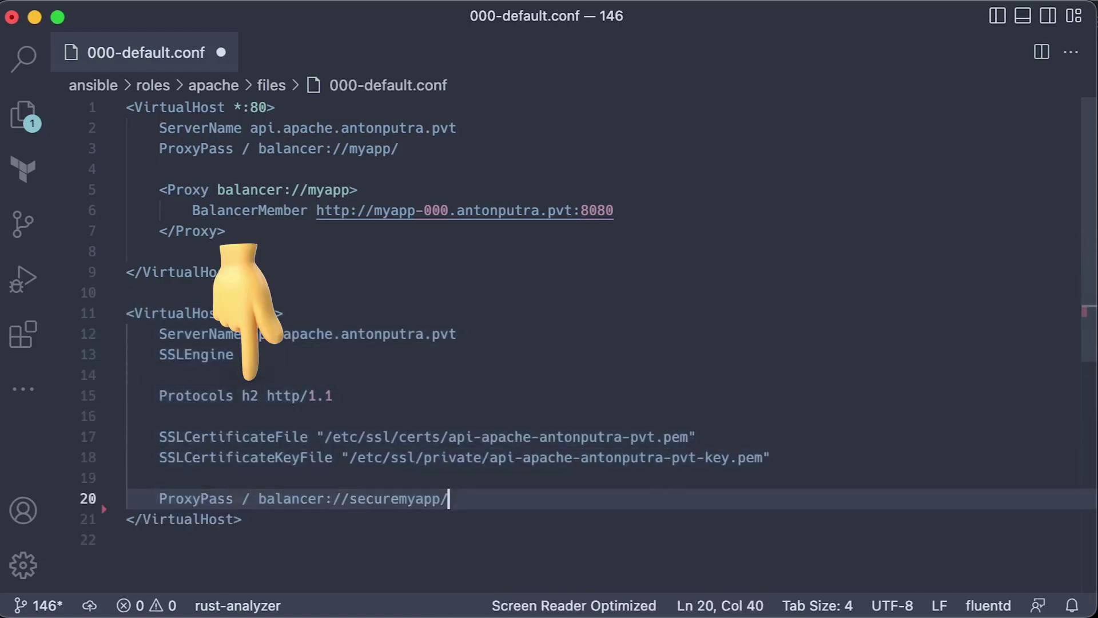
text(<Proxy balancer://securemyapp>     BalancerMember http://myapp-000.antonputra.pvt:8080 </Proxy>)
key(Right)
key(super+s)
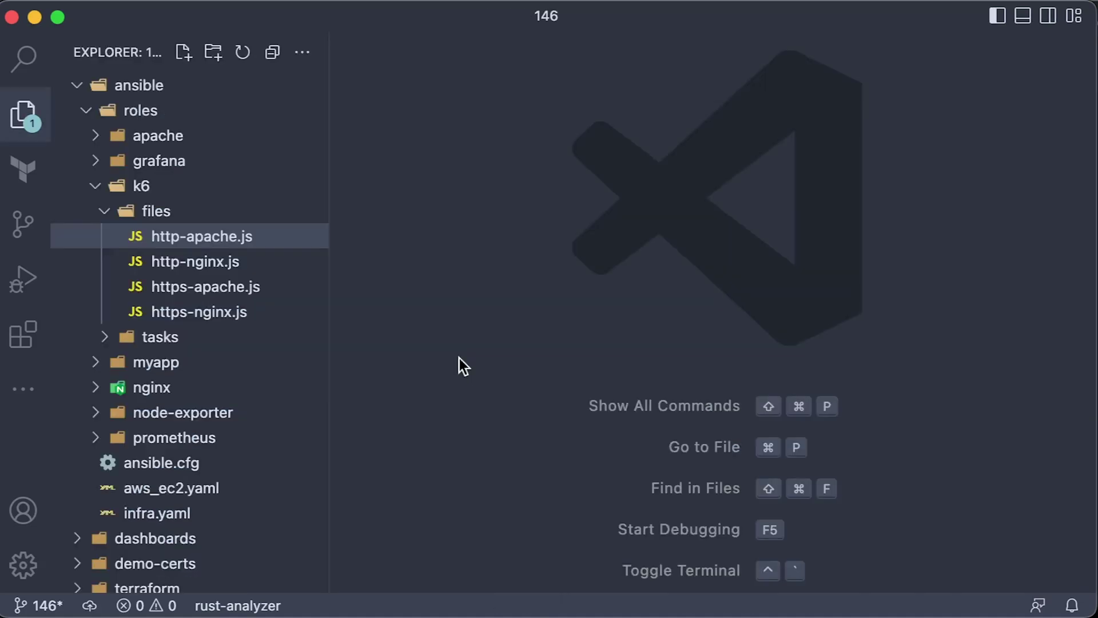
Review http-apache.js stages: ramp to 1000, jump to 2000, hold 5m, ramp to 10000 users.
click(223, 241)
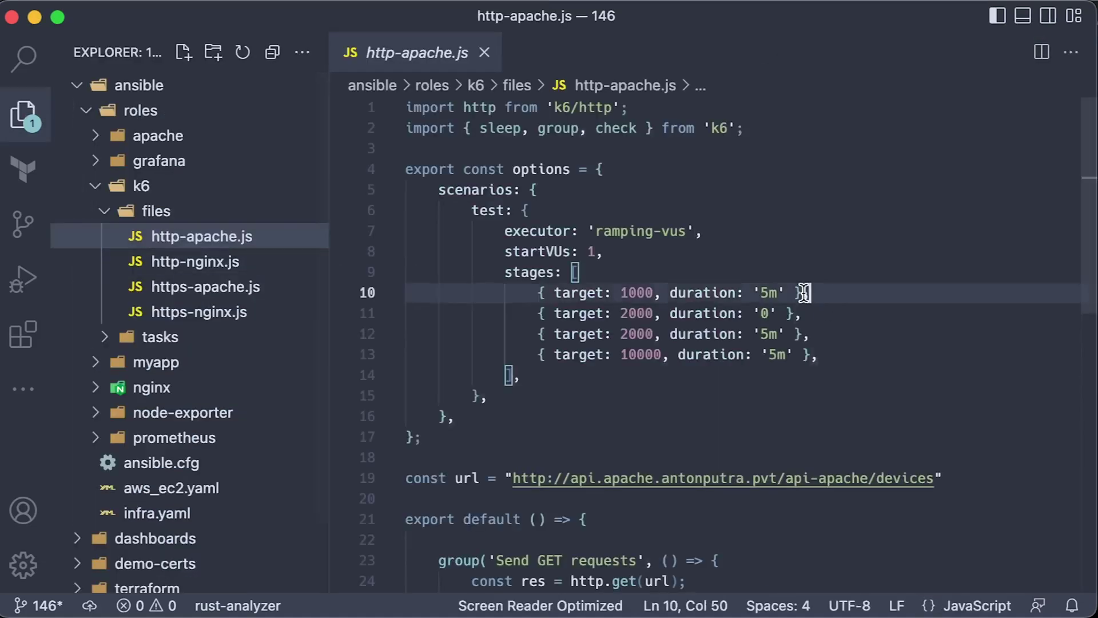
drag(807, 292, 495, 292)
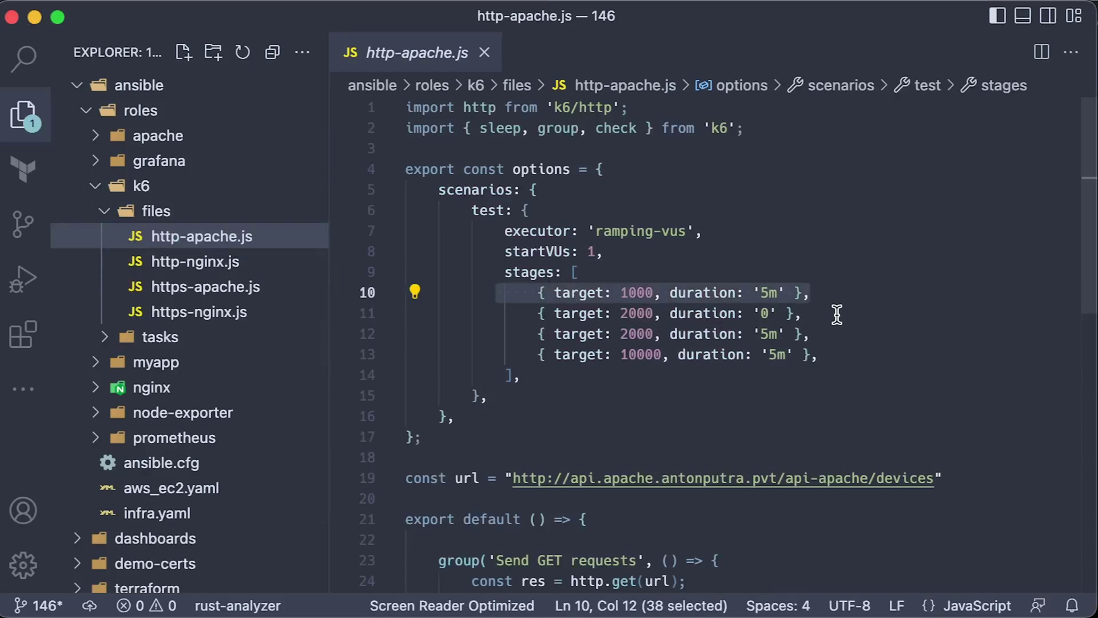
drag(824, 313, 496, 313)
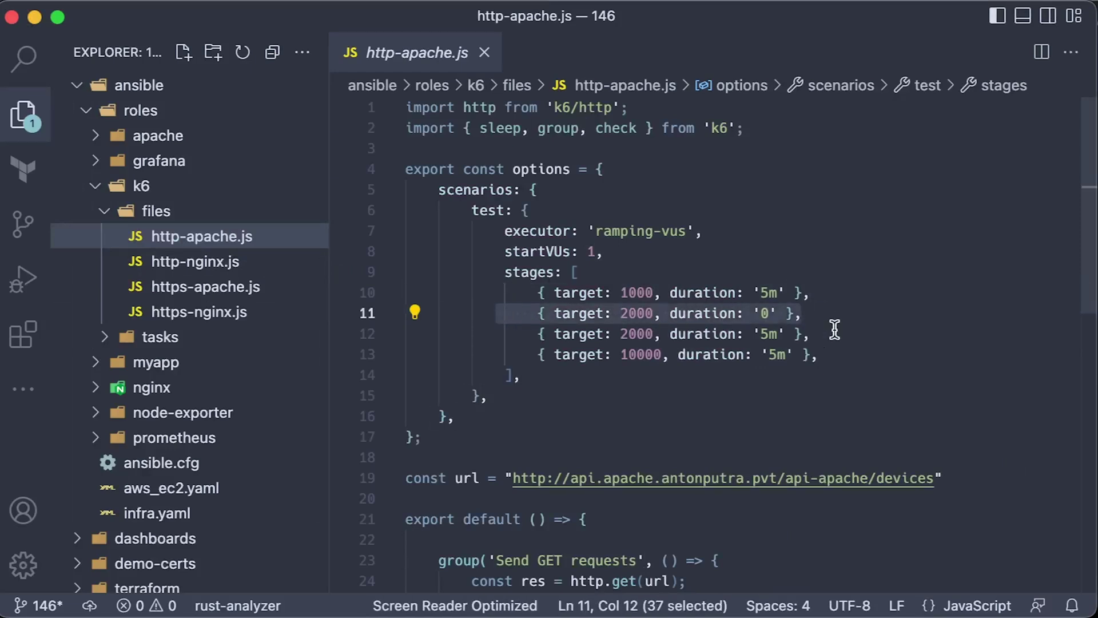
drag(835, 330, 505, 334)
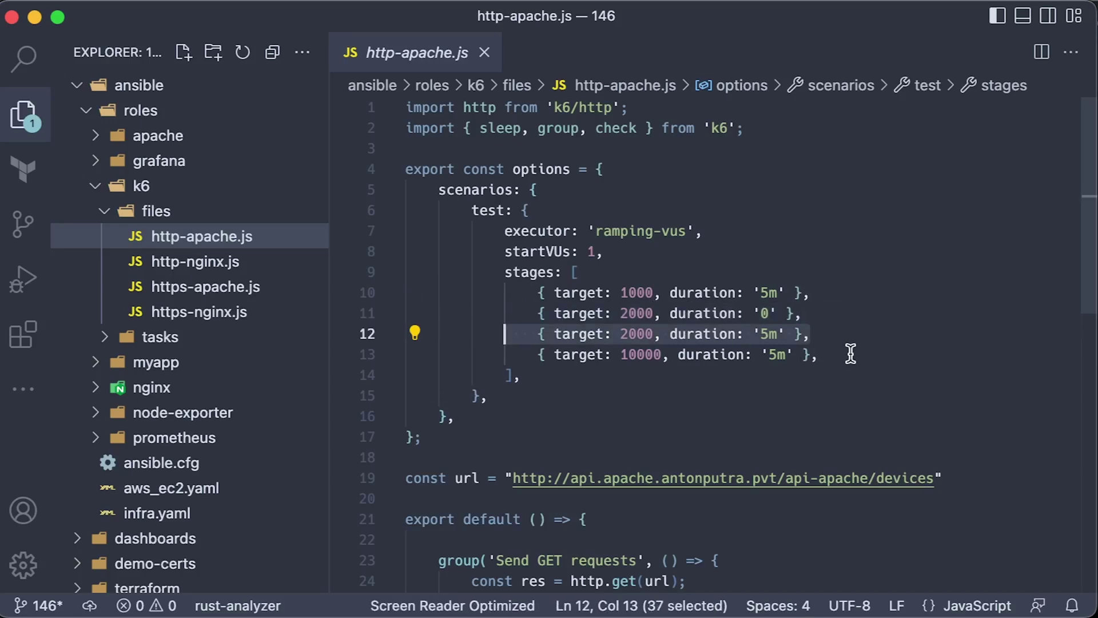
drag(851, 353, 515, 354)
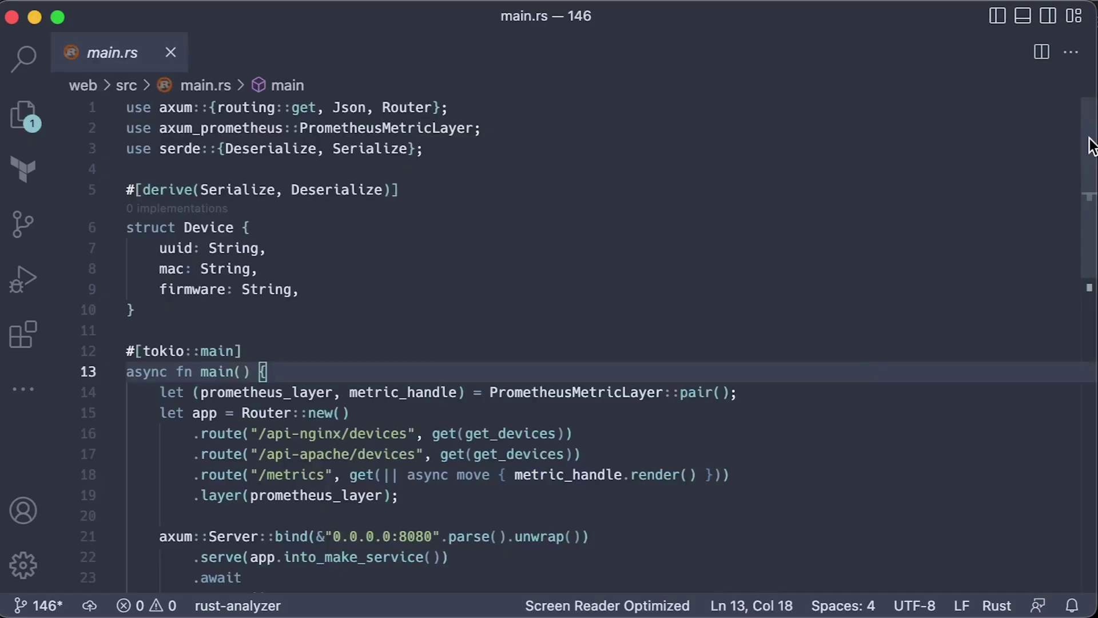
Scroll main.rs down to the /api-nginx/devices and /api-apache/devices routes.
drag(1090, 146, 1072, 232)
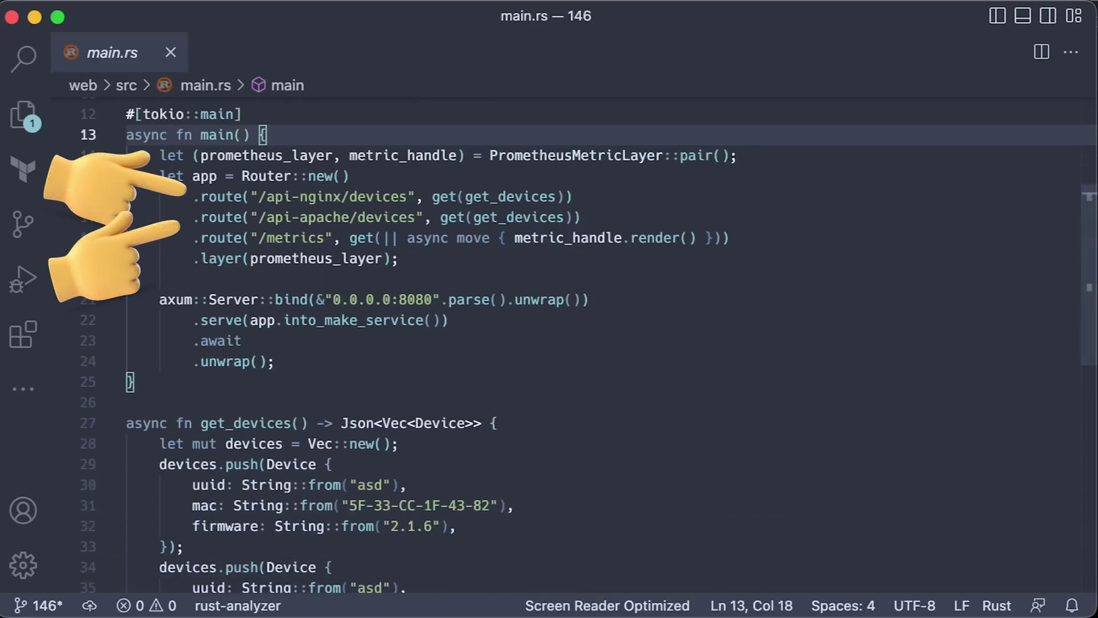